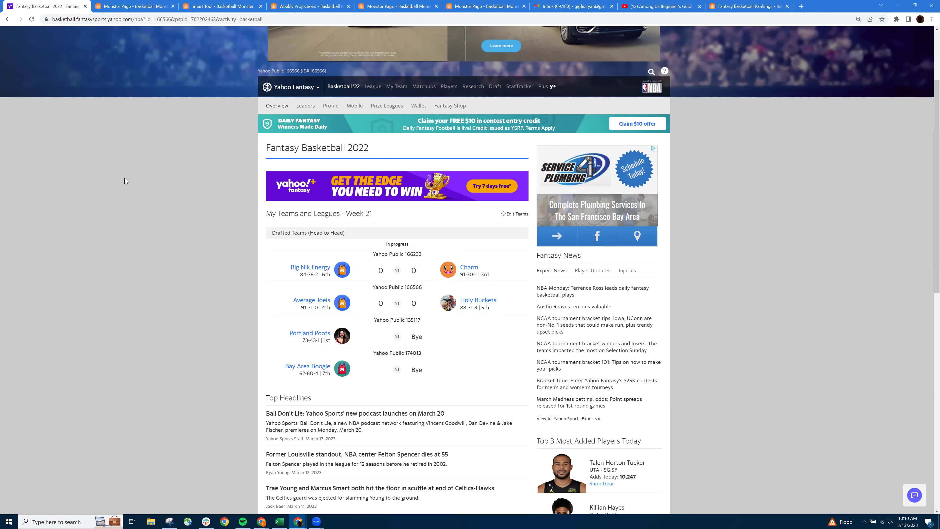
- Enlarge the Fantasy Basketball 2022 overview and open the Yahoo Public 174013 league from the teams list
key("ctrl+plus")
key("ctrl+plus")
key("ctrl+plus")
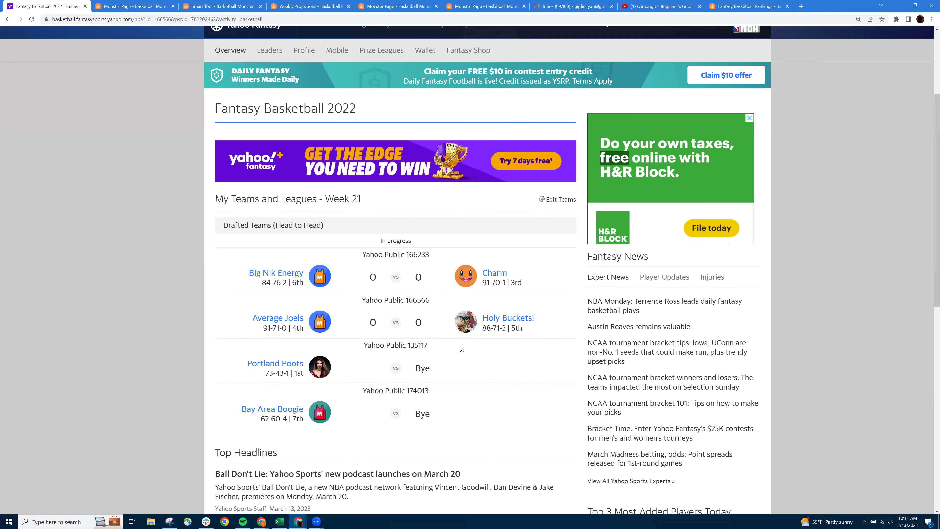
scroll(257, 366, "down", 2)
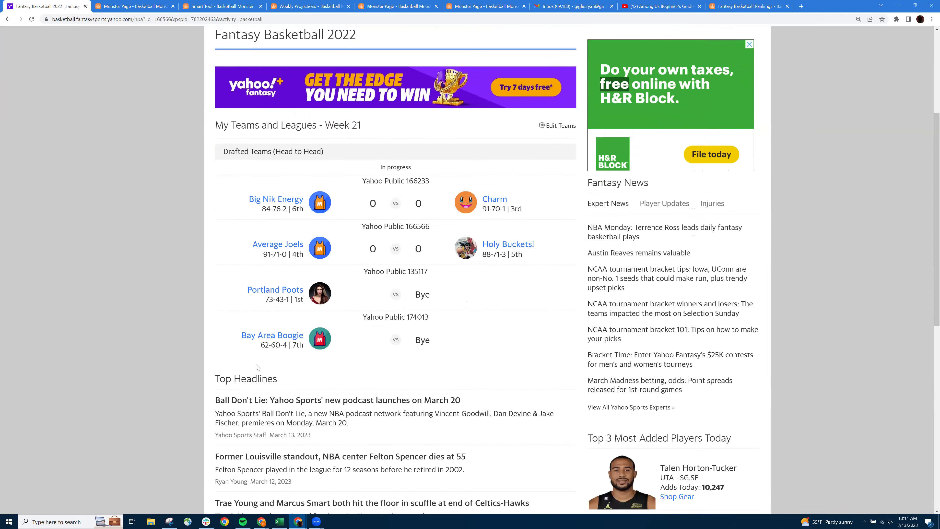
left_click(389, 318)
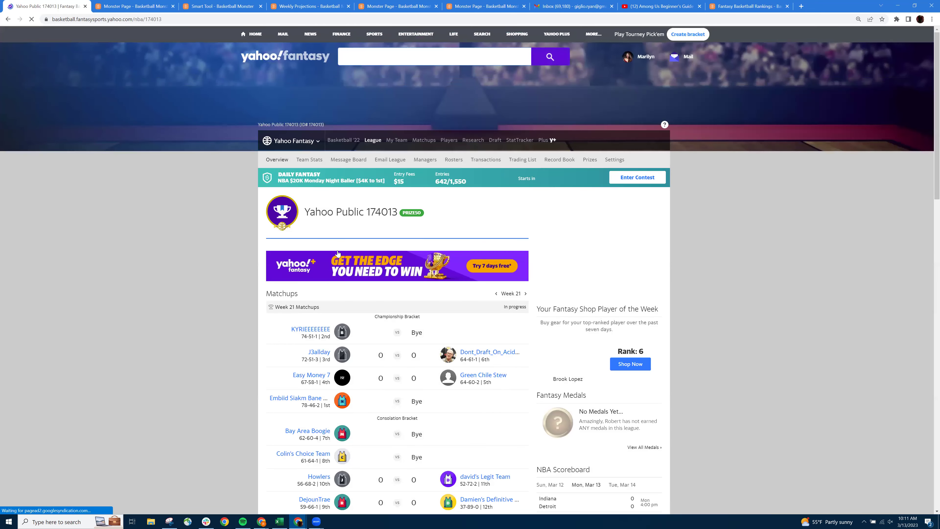
- Show the Yahoo Public 174013 league's current standings table in place of the playoff bracket
scroll(387, 377, "down", 3)
scroll(386, 377, "down", 3)
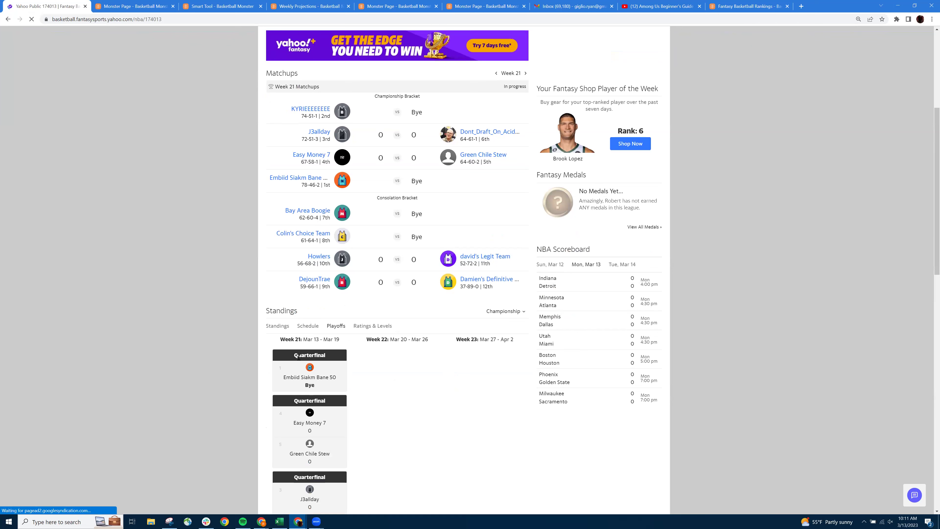
left_click(282, 328)
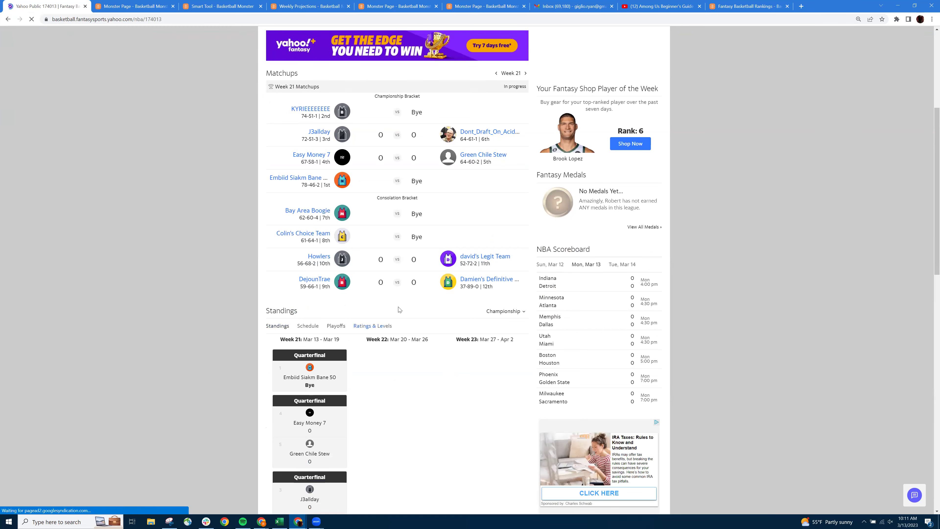
scroll(393, 306, "down", 2)
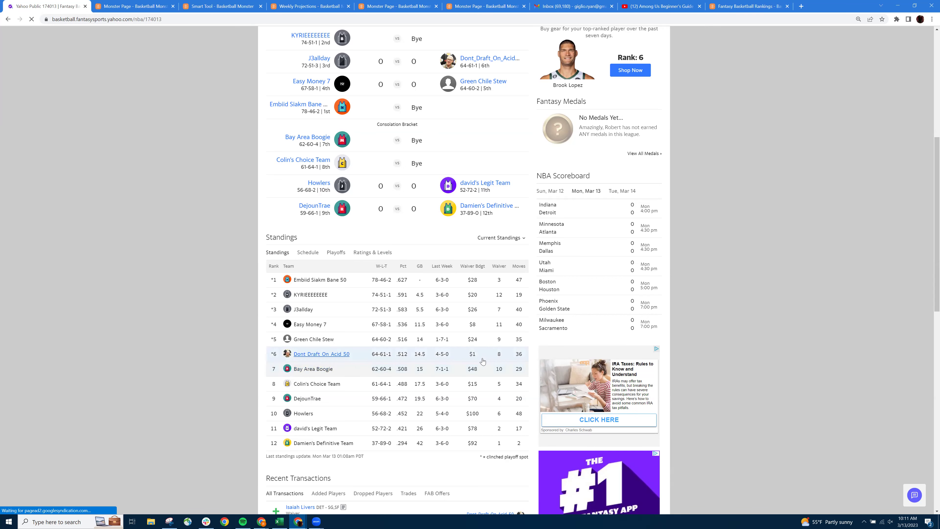
- Compare the league's standings with its Week 21 matchups, and return to the Fantasy Basketball 2022 overview
scroll(482, 361, "up", 7)
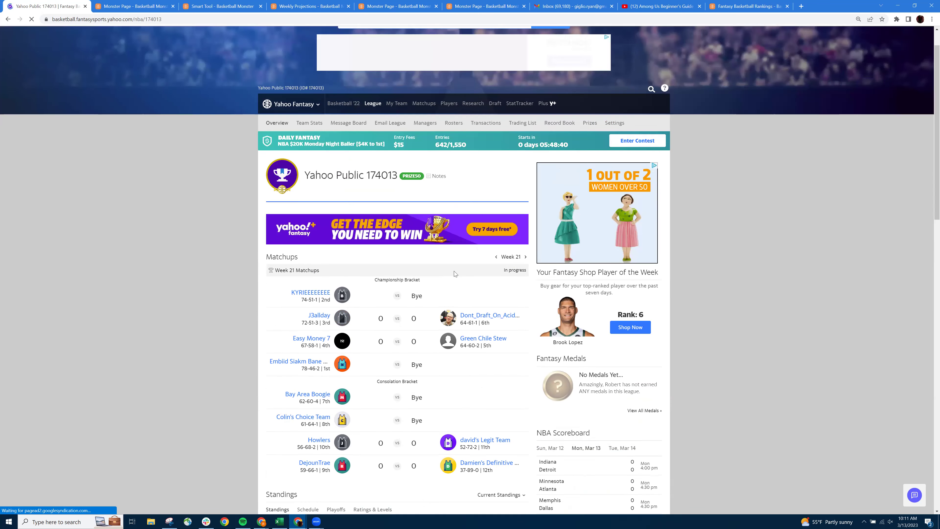
scroll(358, 507, "down", 5)
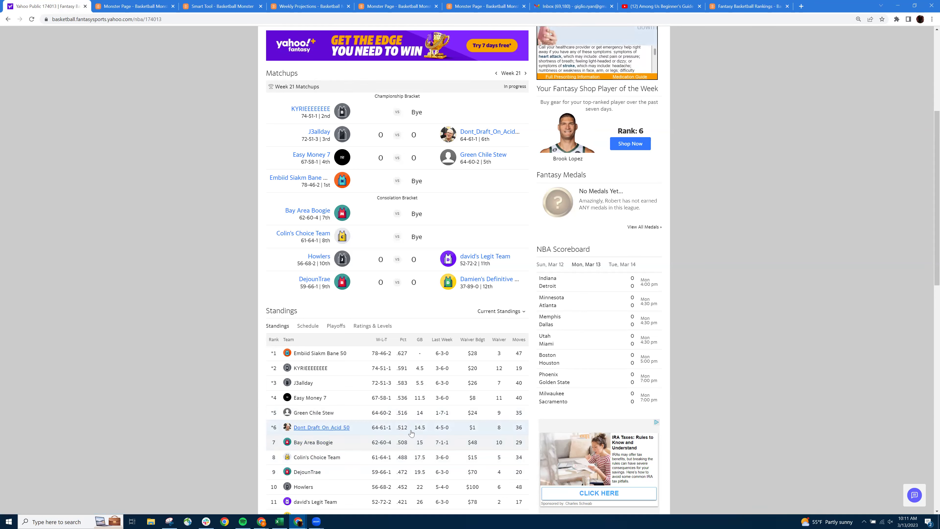
scroll(393, 149, "up", 3)
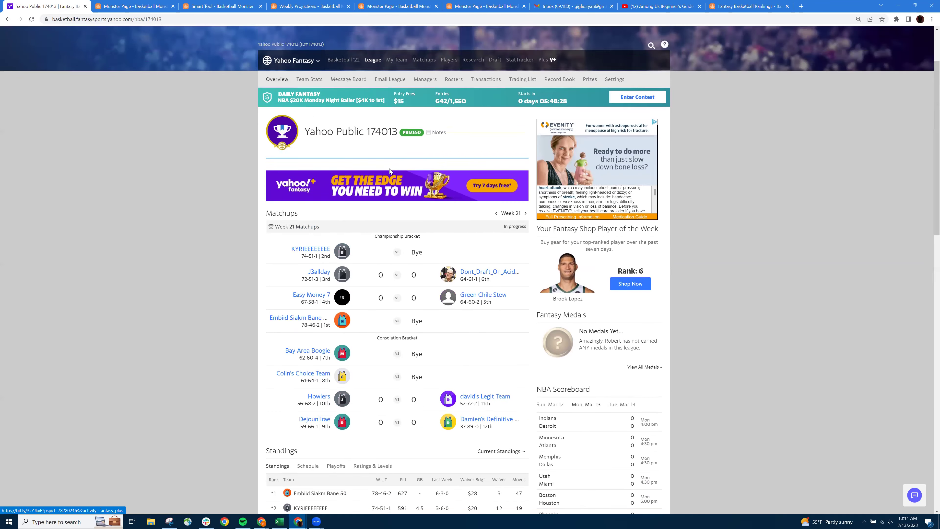
scroll(426, 293, "down", 4)
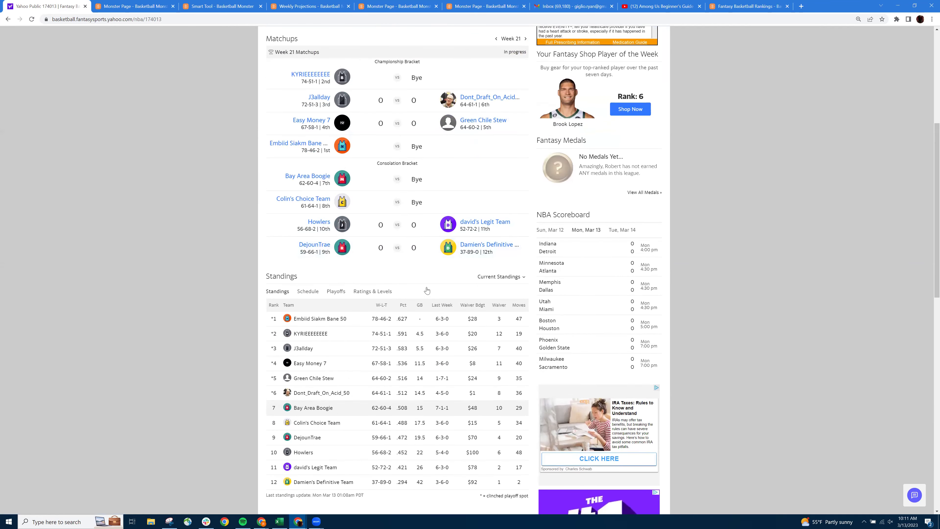
scroll(324, 140, "up", 4)
scroll(325, 140, "up", 3)
mouse_move(348, 146)
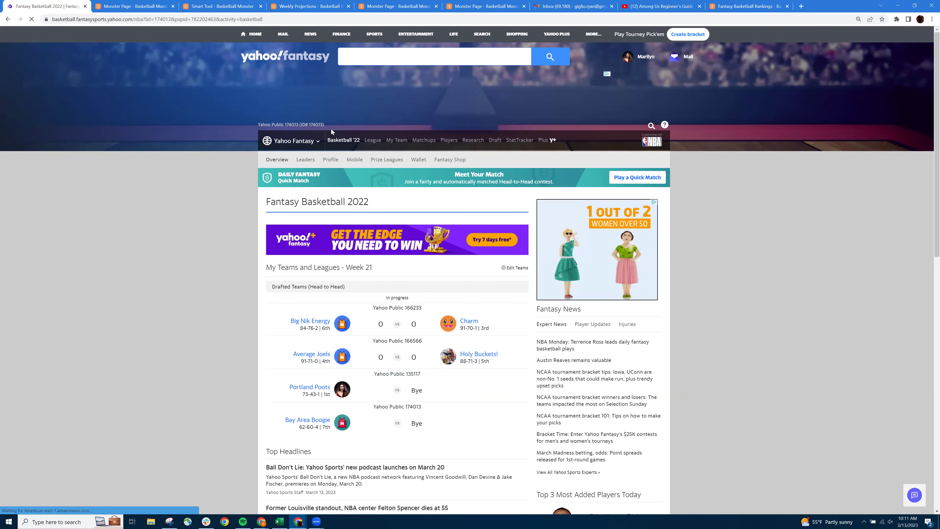
- Examine the Average Joels versus Holy Buckets projection image in the Fantasy Sports Tracker spreadsheet, and return to the Yahoo overview
key("alt+Tab")
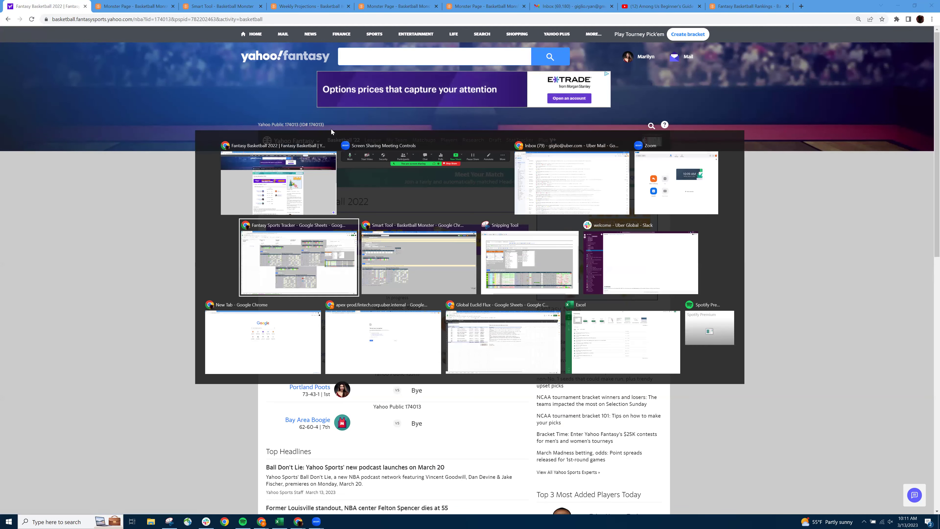
left_click(292, 262)
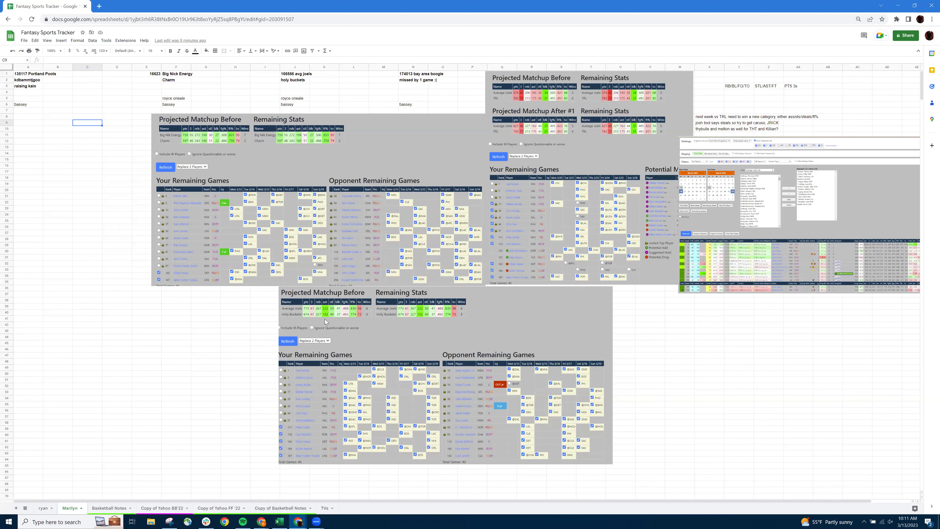
left_click(362, 334)
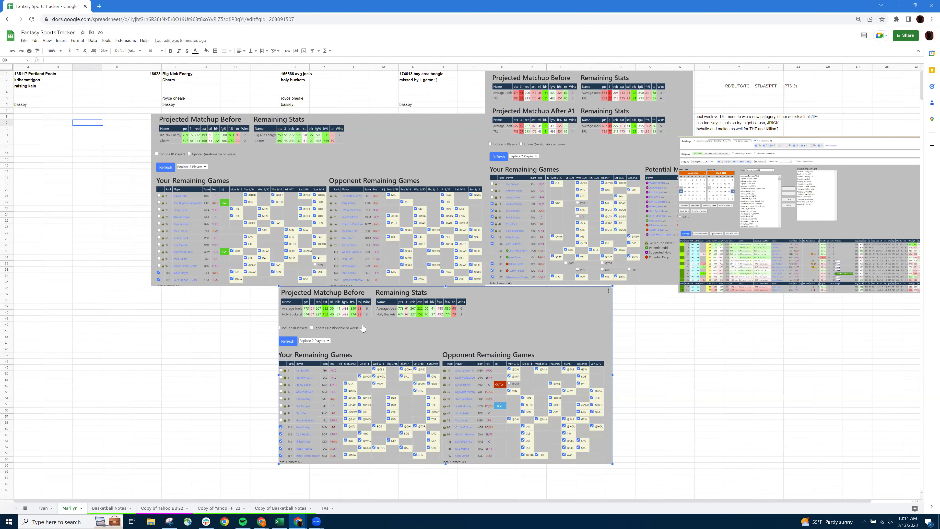
key("alt+Tab")
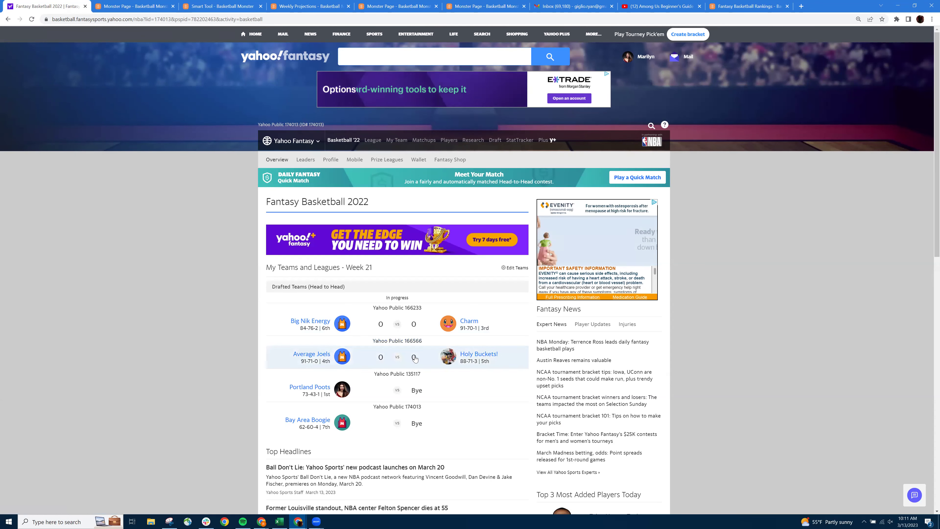
- Look over Basketball Monster's Smart Tool and its list of member tools, and check the matchups on Yahoo's overview
left_click(229, 7)
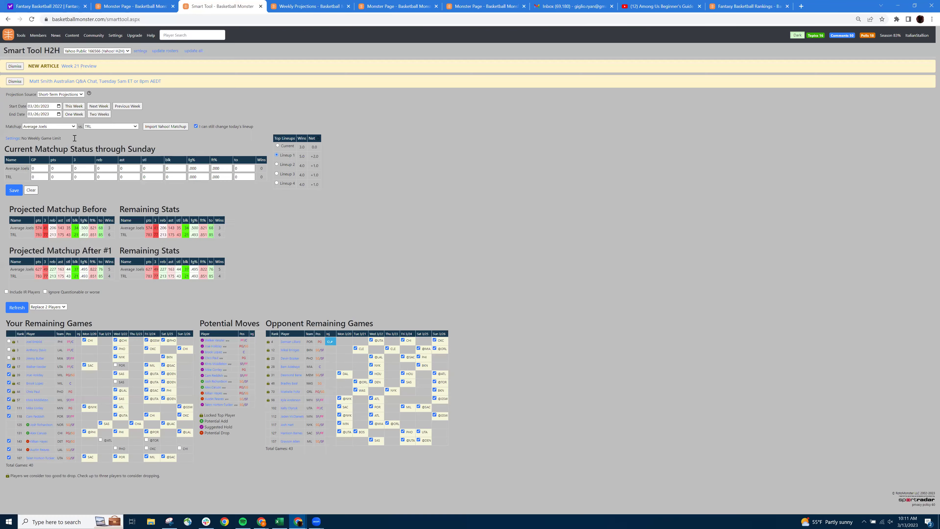
left_click(38, 36)
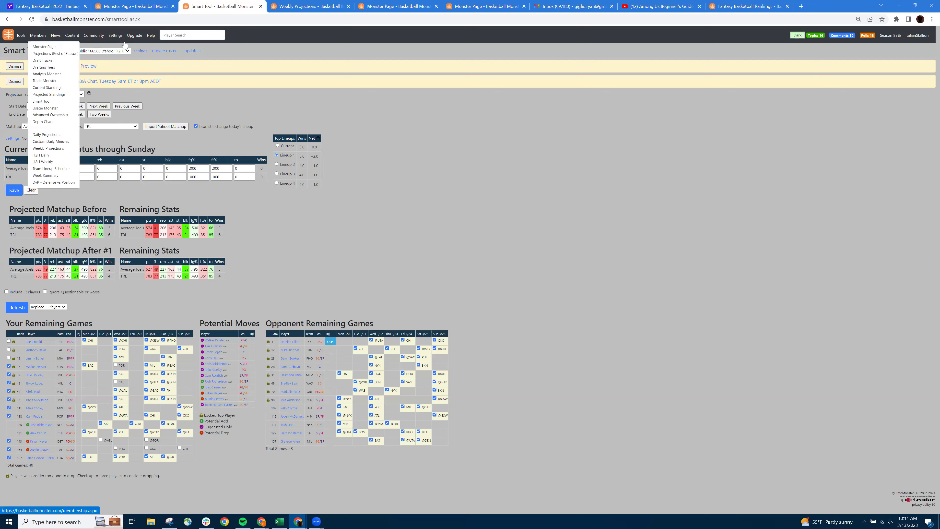
left_click(429, 182)
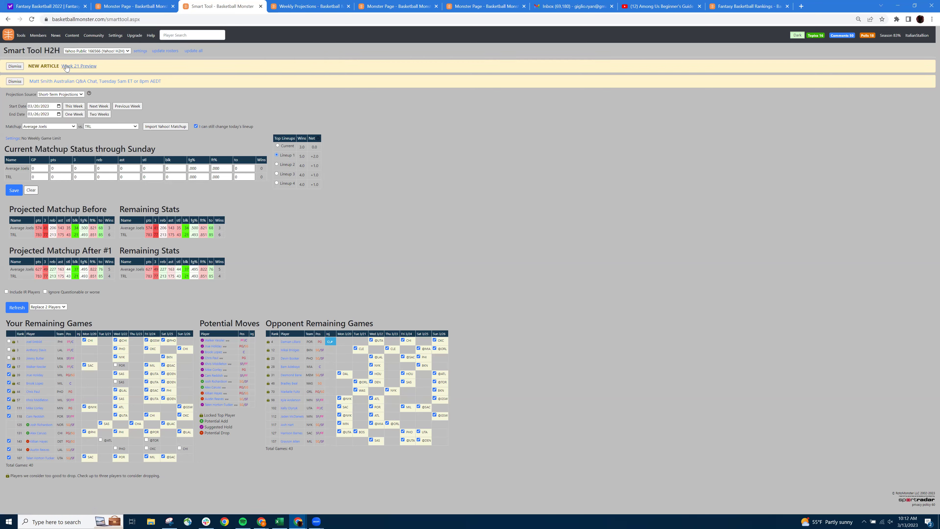
left_click(17, 5)
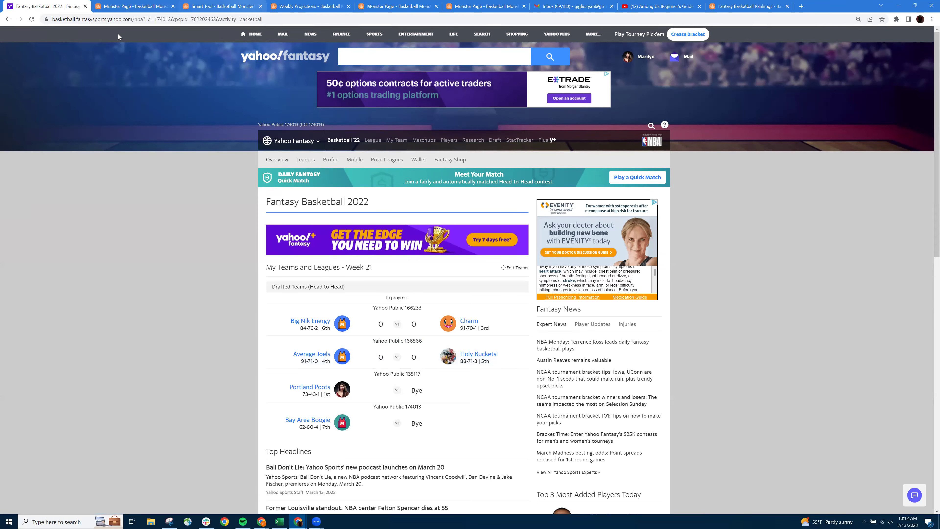
- Switch to Basketball Monster's Smart Tool and set its projection dates to this week, 03/13/2023 to 03/19/2023
key("ctrl+3")
left_click(107, 53)
left_click(74, 108)
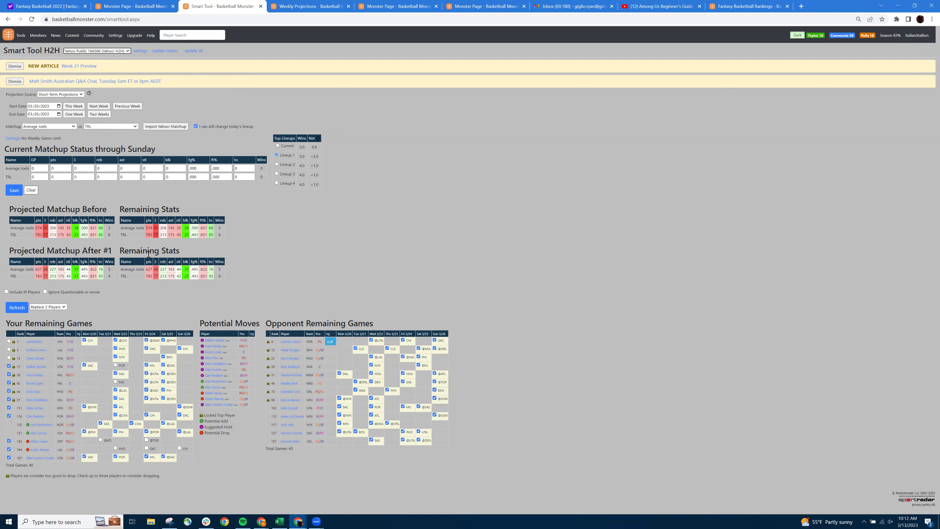
left_click(77, 108)
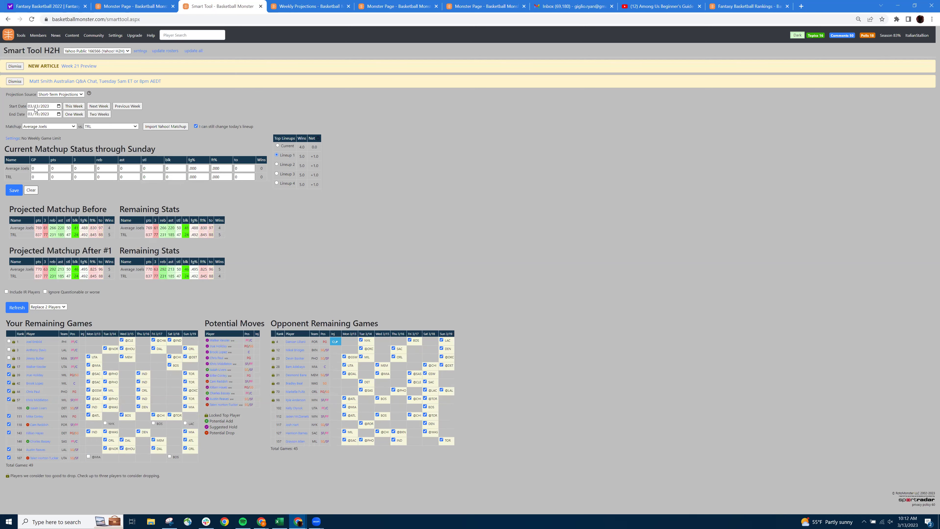
- Set the opponent of Average Joels to Holy Buckets! and display the projection for the Current lineup
left_click(118, 127)
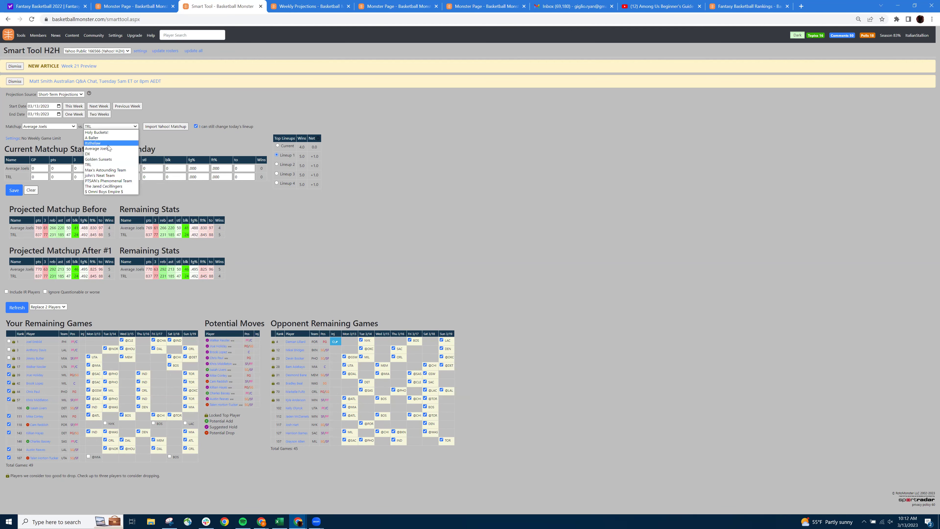
left_click(133, 7)
left_click(134, 6)
left_click(39, 4)
left_click(224, 5)
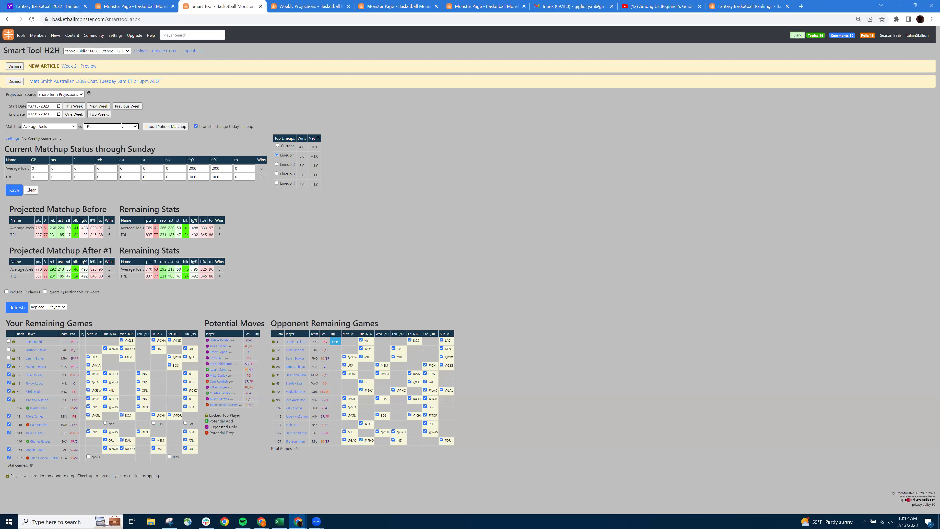
left_click(119, 126)
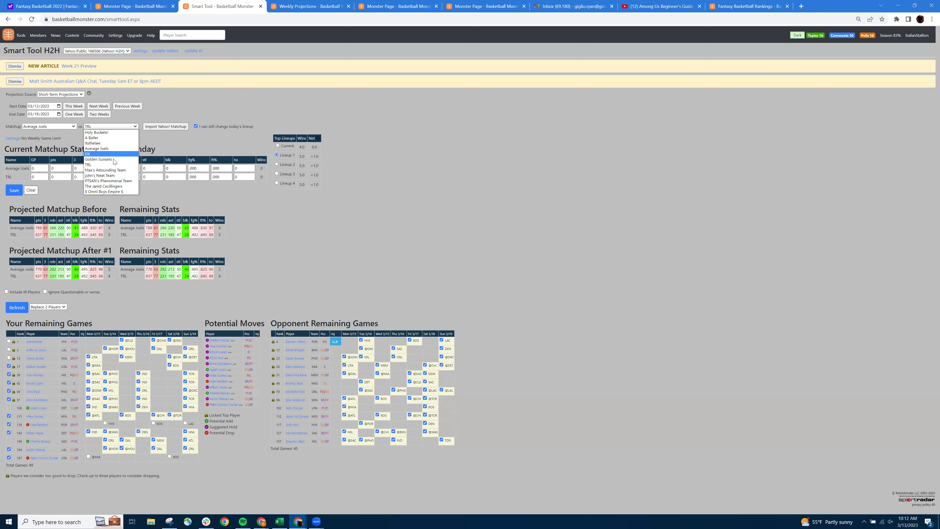
left_click(96, 132)
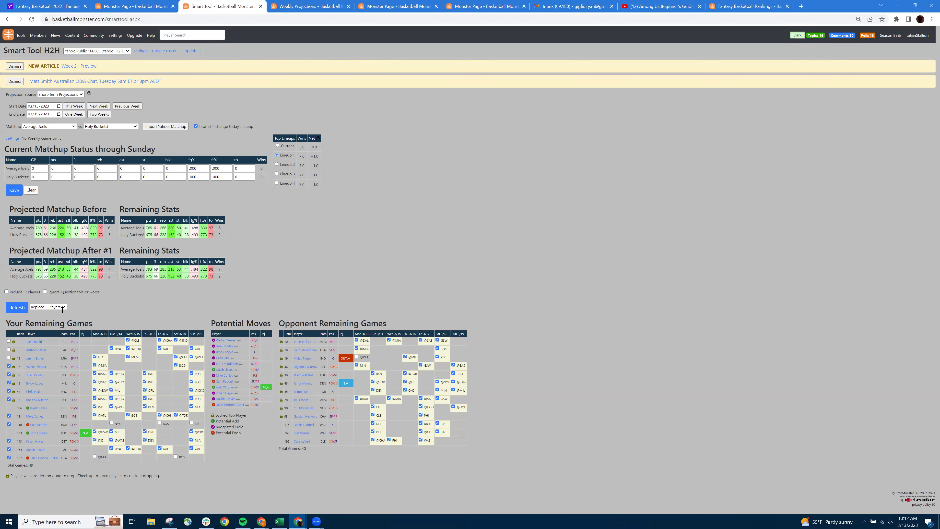
left_click(51, 307)
left_click(277, 146)
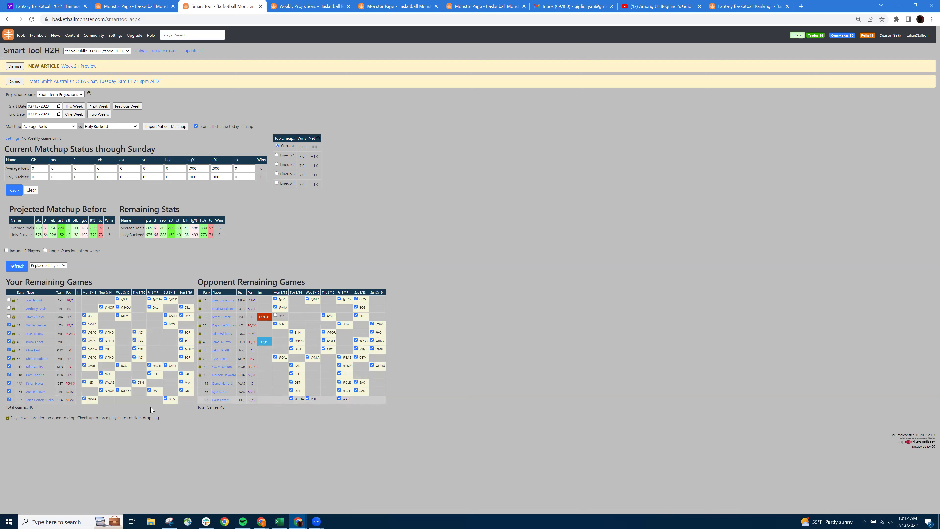
- Compare both teams' total remaining games and their projected category stats, including points, steals and blocks
left_click_drag(39, 409, 7, 407)
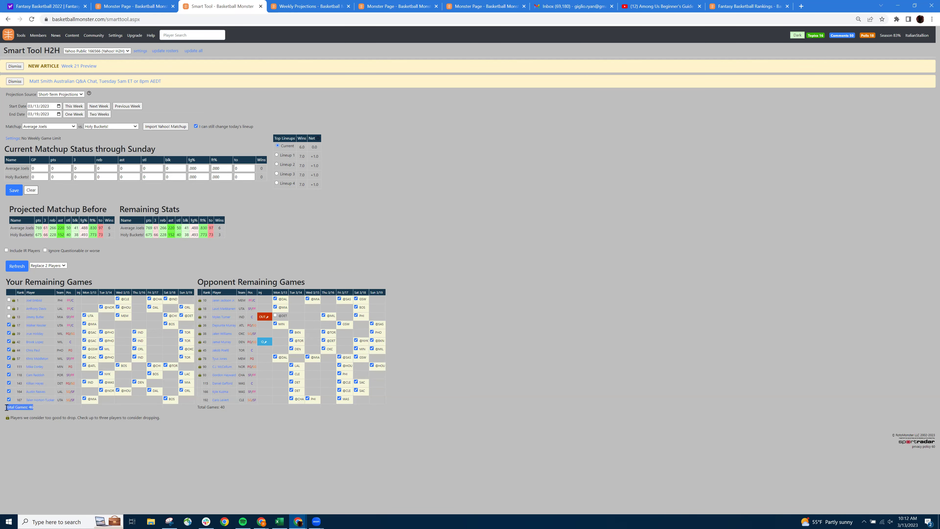
left_click_drag(229, 406, 201, 406)
left_click(38, 237)
left_click_drag(62, 240, 68, 229)
left_click(75, 236)
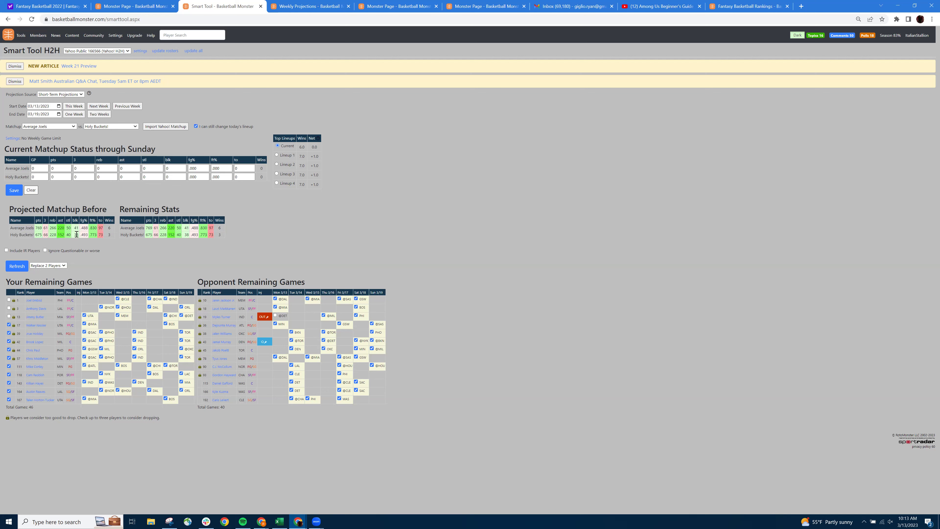